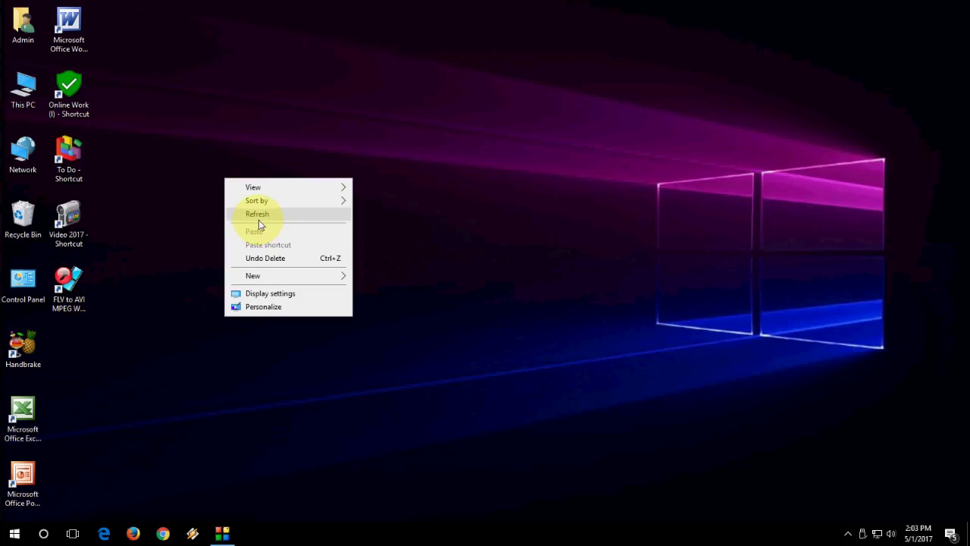
Refresh the desktop, then open This PC showing the user folders and seven drives.
left_click(258, 219)
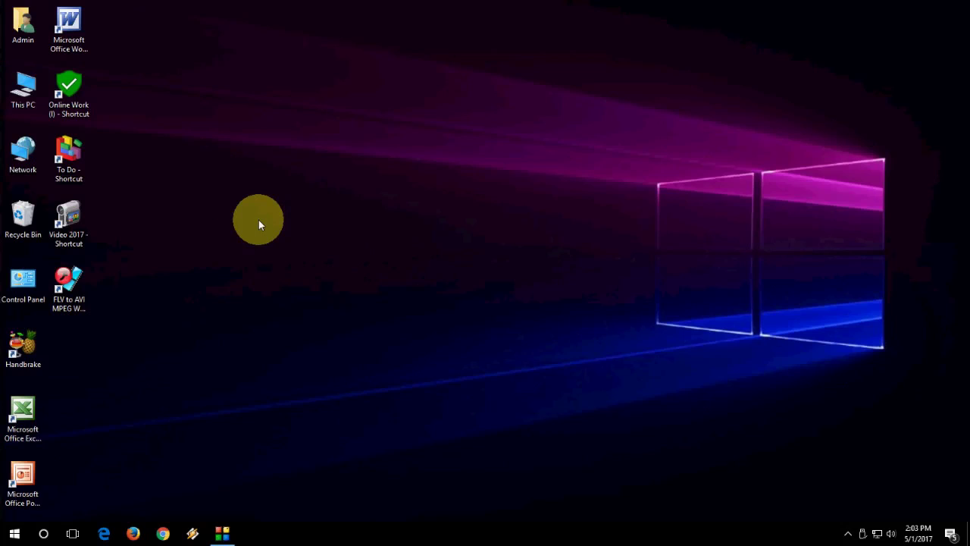
right_click(258, 220)
left_click(283, 256)
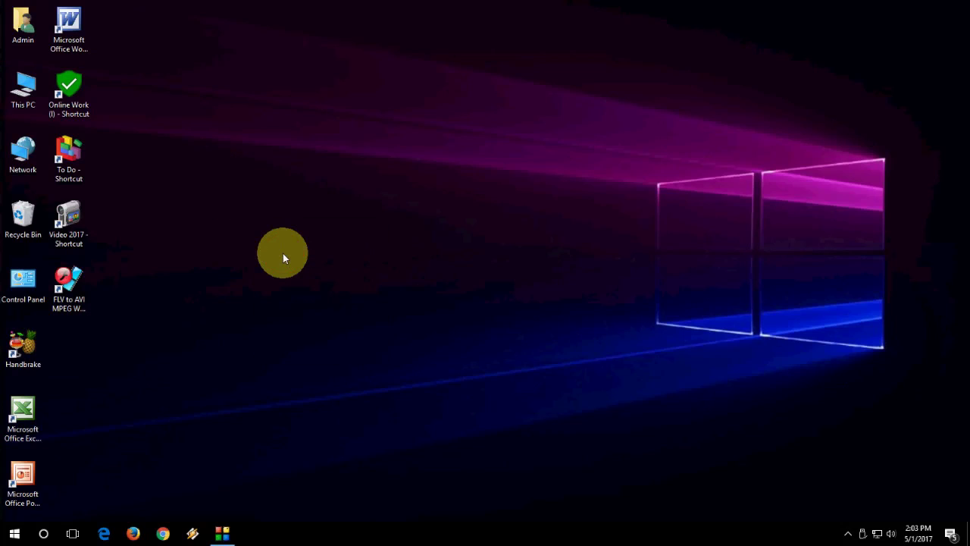
left_click(23, 91)
double_click(24, 91)
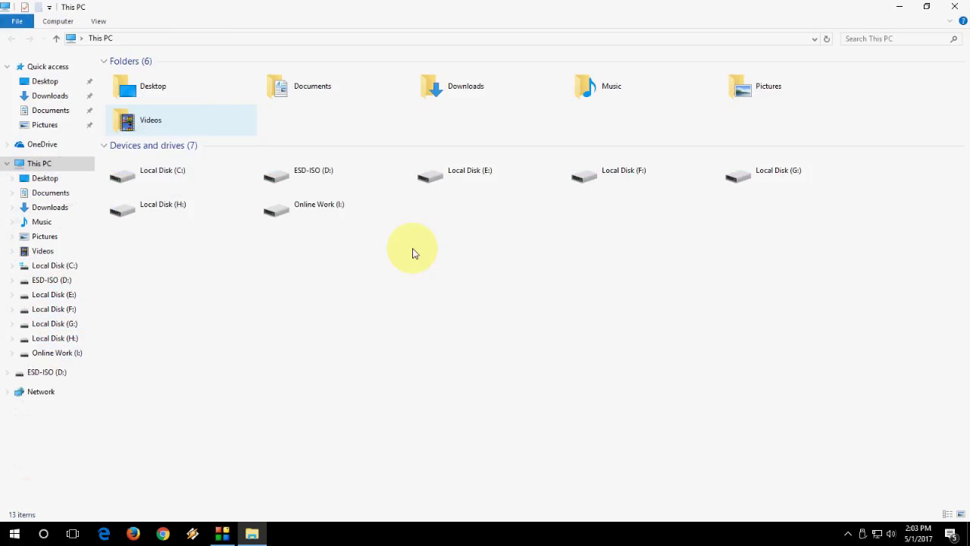
Start turning on BitLocker for the ESD-ISO (D:) drive from its context menu.
left_click(316, 177)
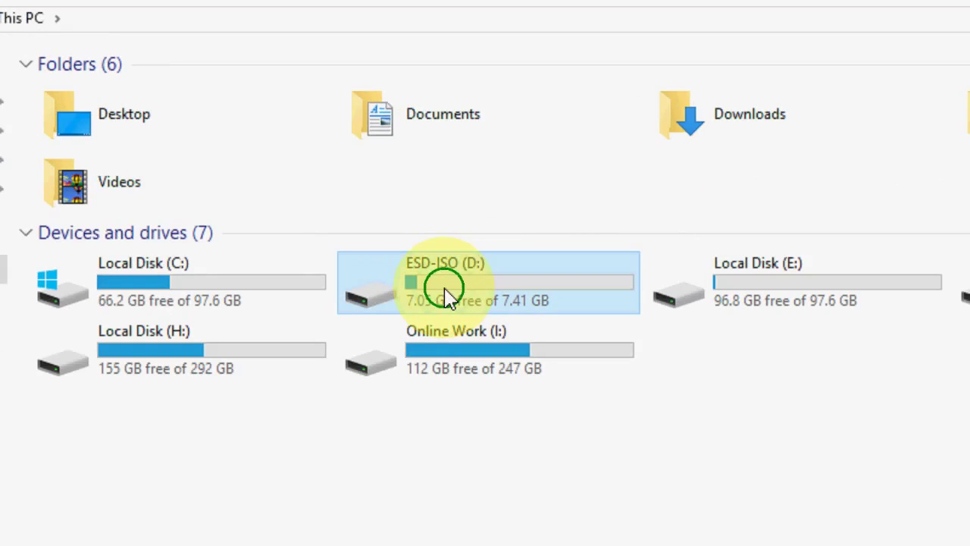
right_click(447, 299)
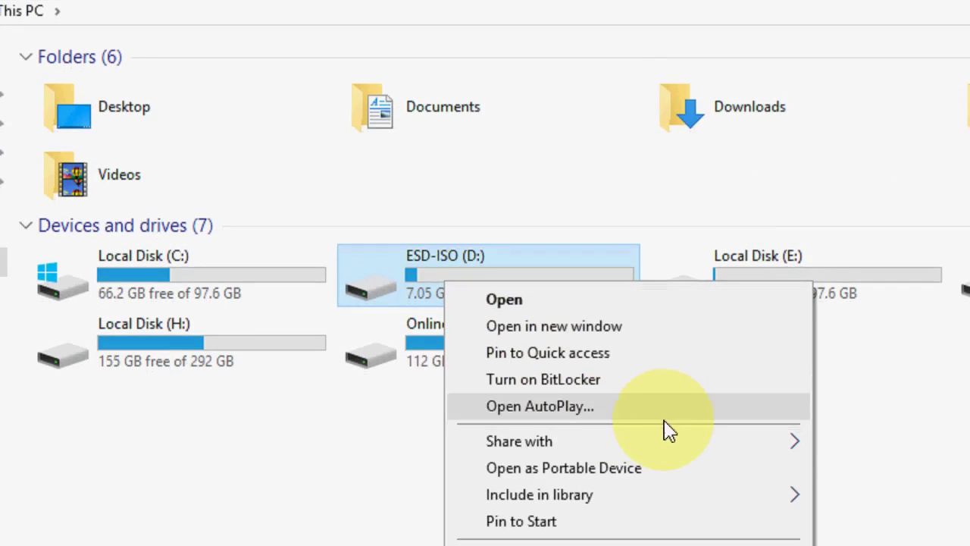
left_click(622, 385)
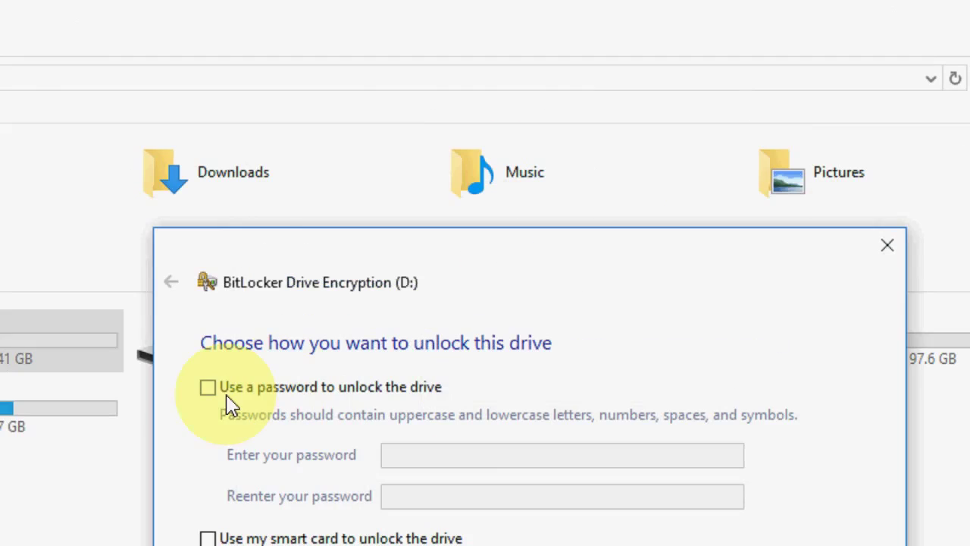
Protect drive D: with a password, entering and confirming the drive password.
left_click(216, 395)
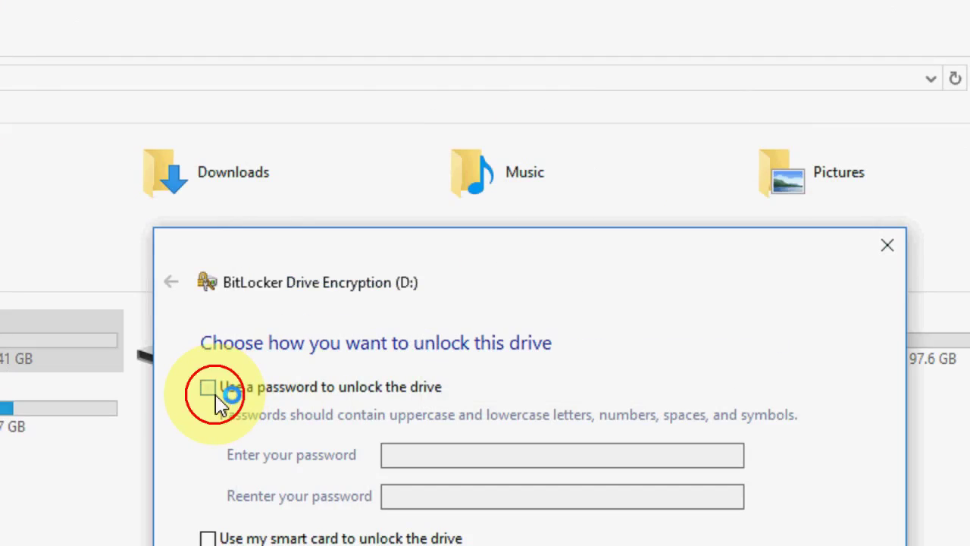
left_click(441, 335)
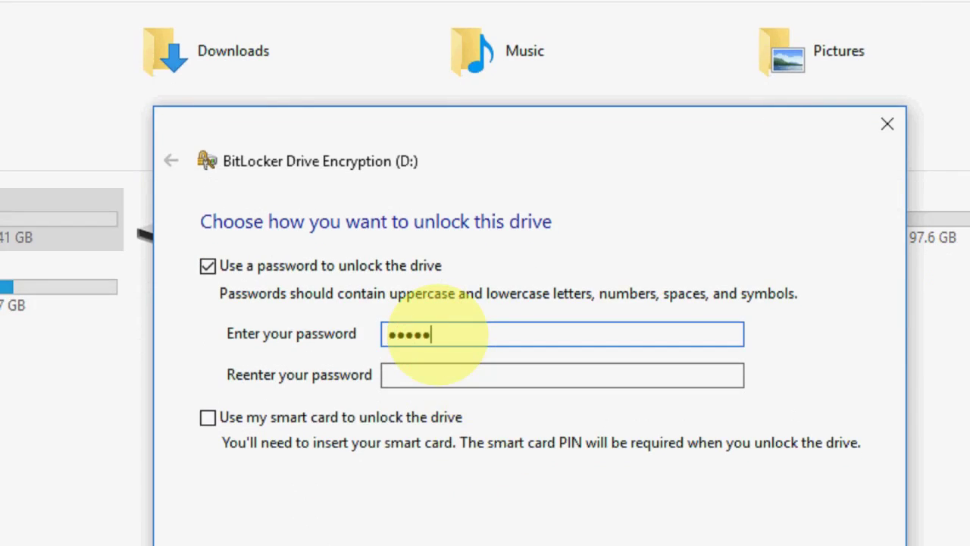
type("1")
left_click(476, 379)
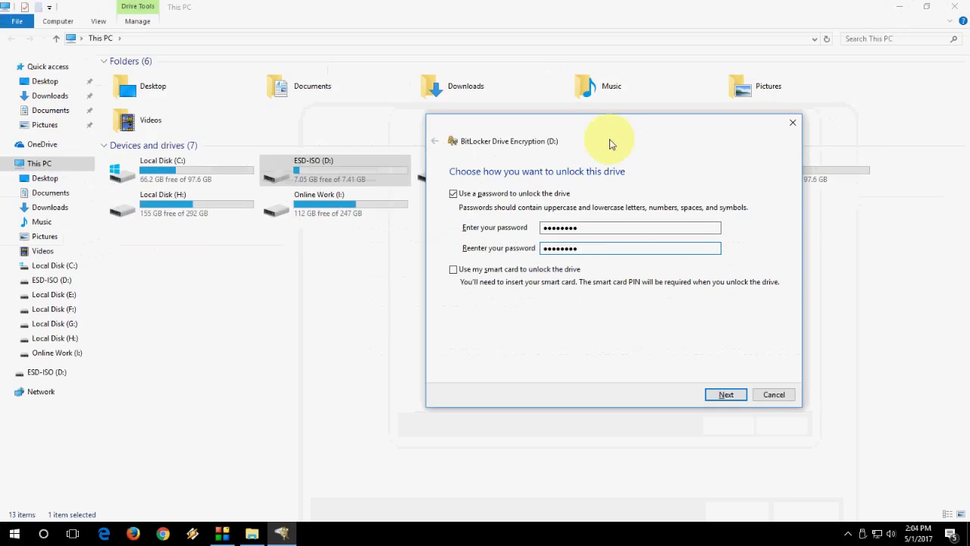
left_click(724, 396)
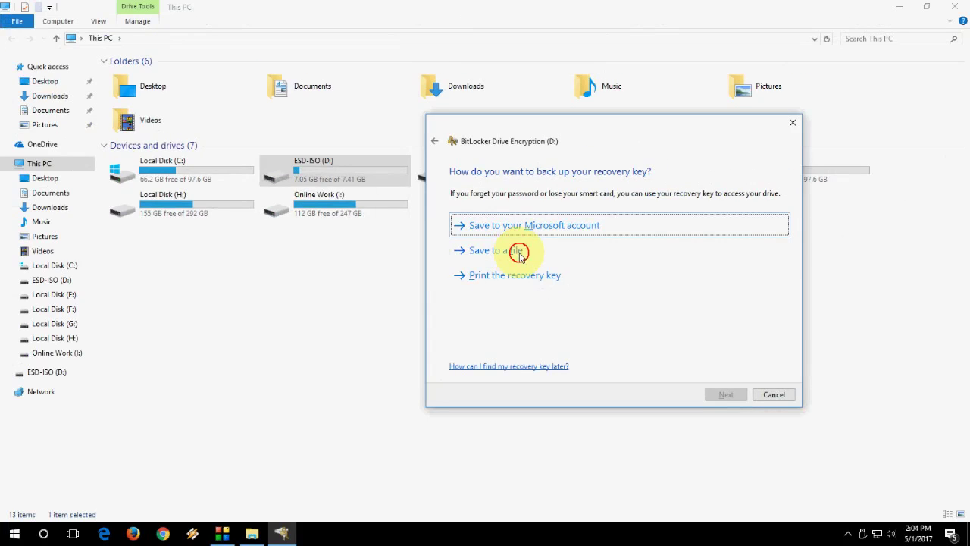
Back up the D: recovery key as a file on the Desktop.
left_click(519, 252)
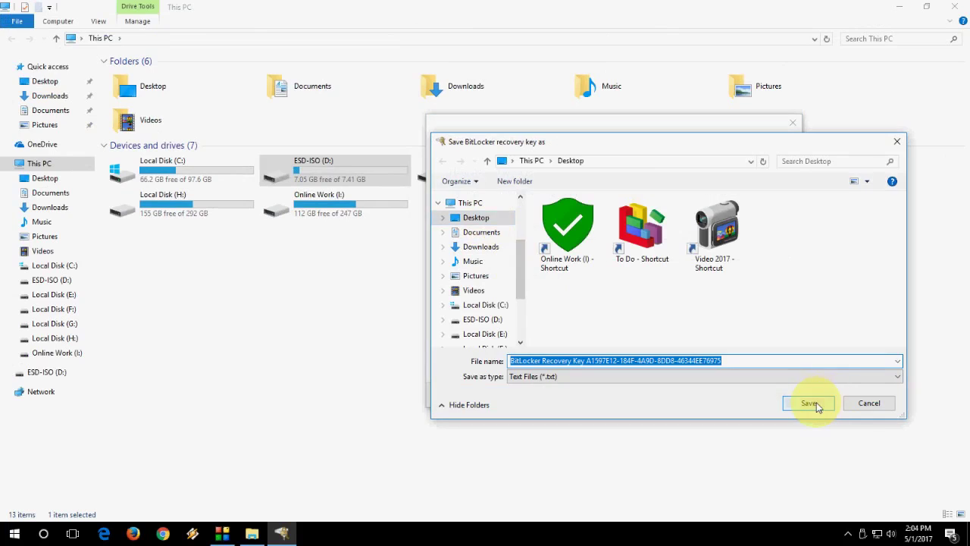
left_click(806, 403)
left_click(726, 398)
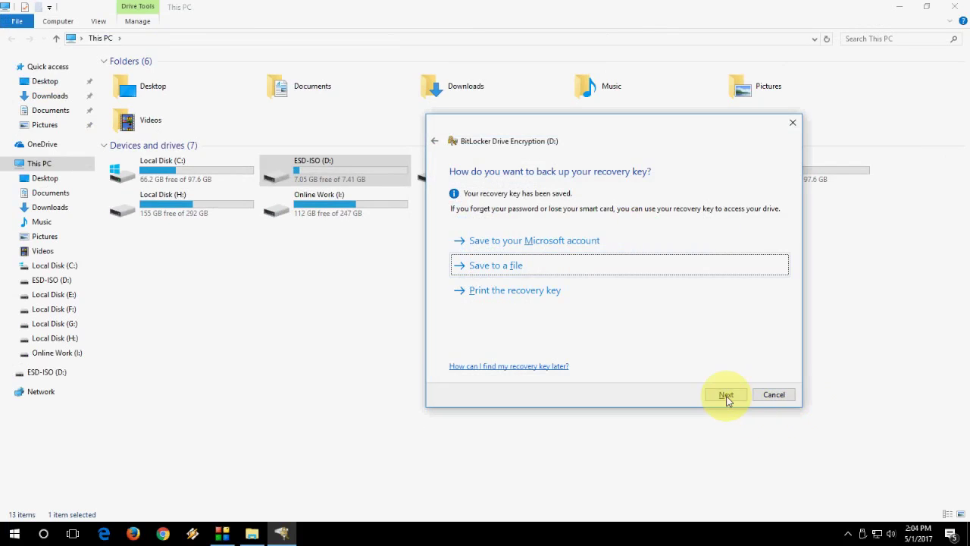
Encrypt used disk space only in Compatible mode and start encrypting drive D:.
left_click(726, 395)
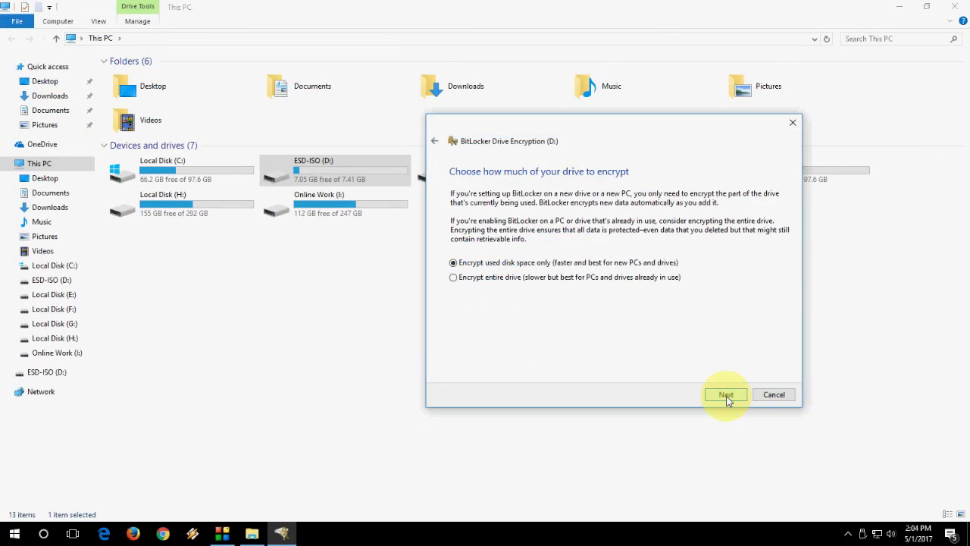
left_click(722, 397)
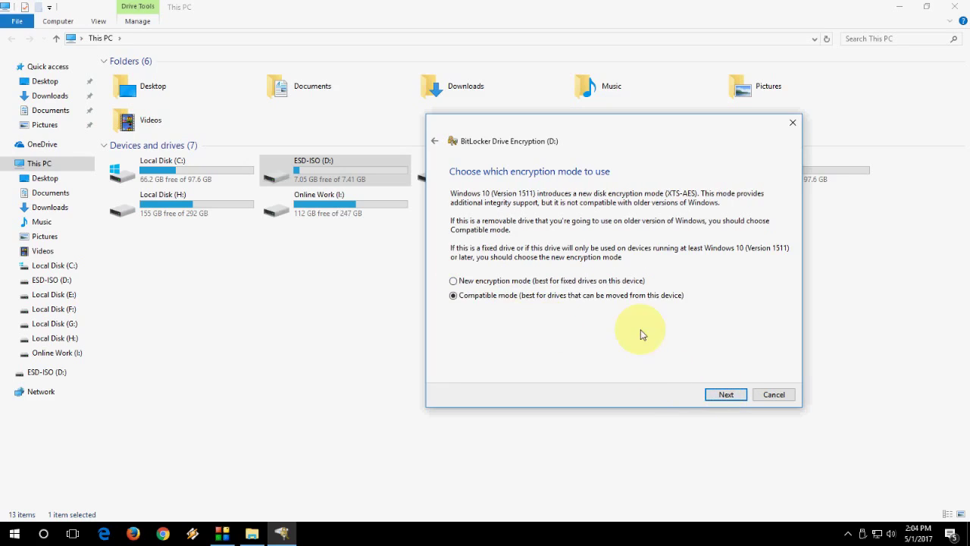
left_click(731, 396)
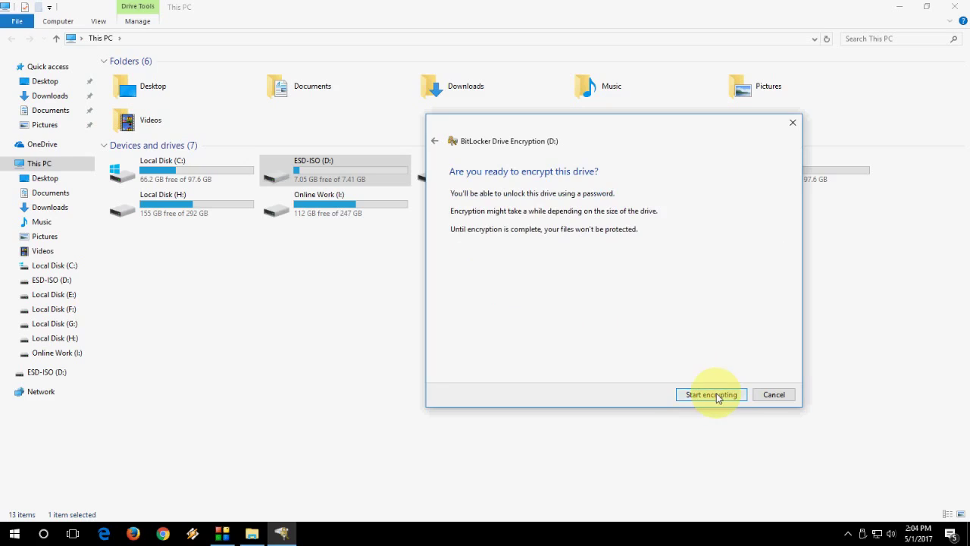
left_click(717, 395)
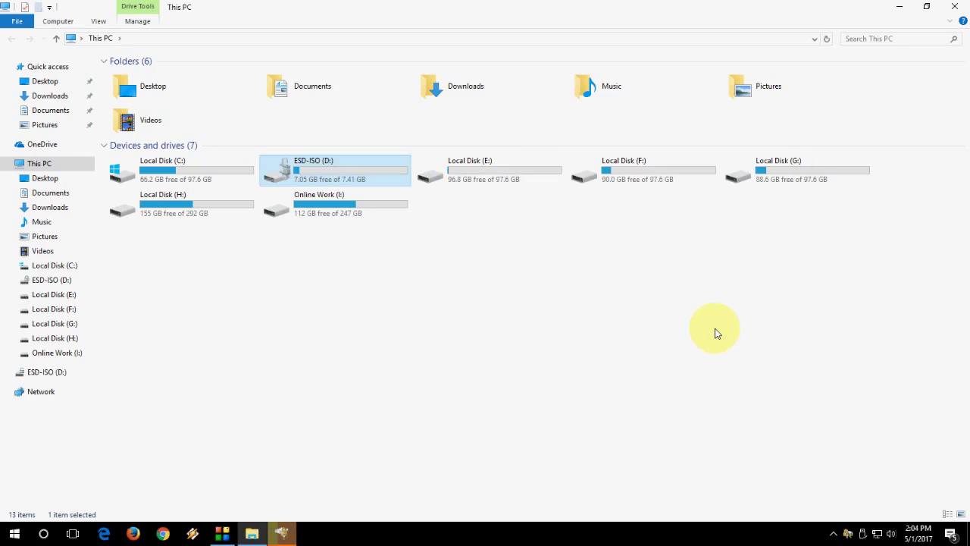
left_click(896, 6)
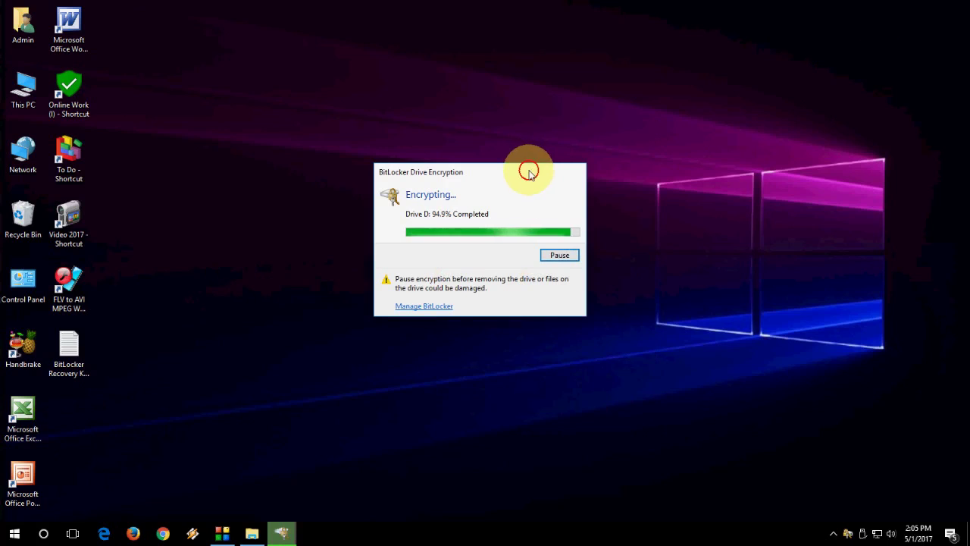
Wait for drive D: encryption to complete and close the completion message.
left_click_drag(530, 170, 522, 170)
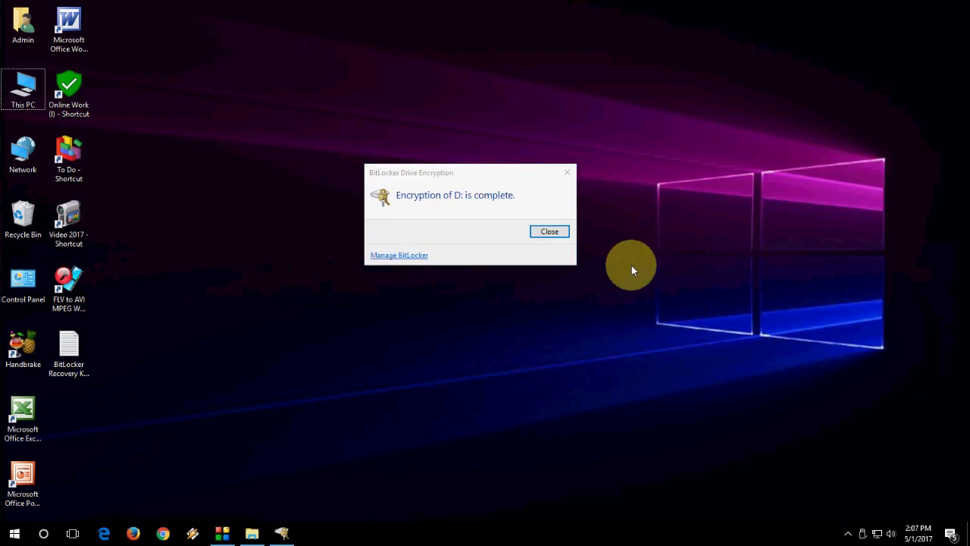
left_click(489, 174)
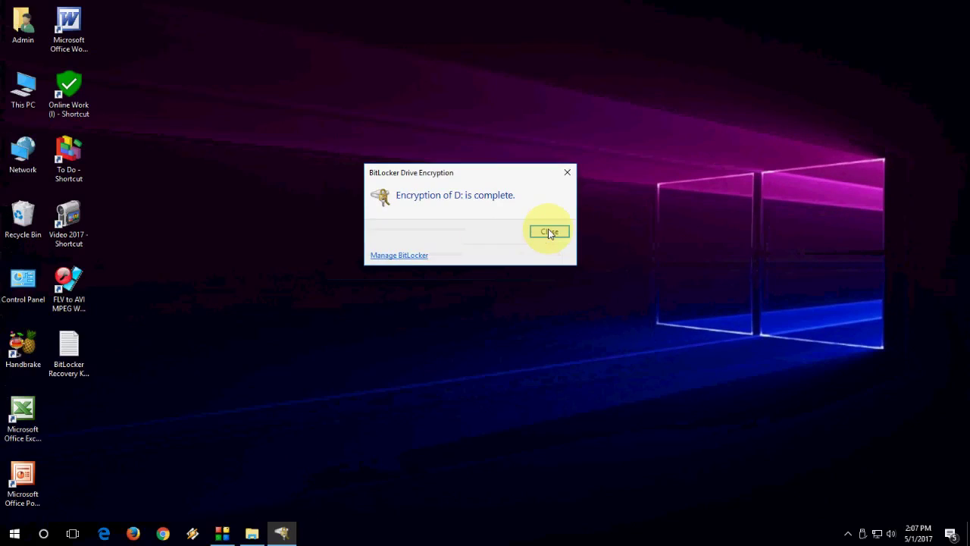
left_click(550, 232)
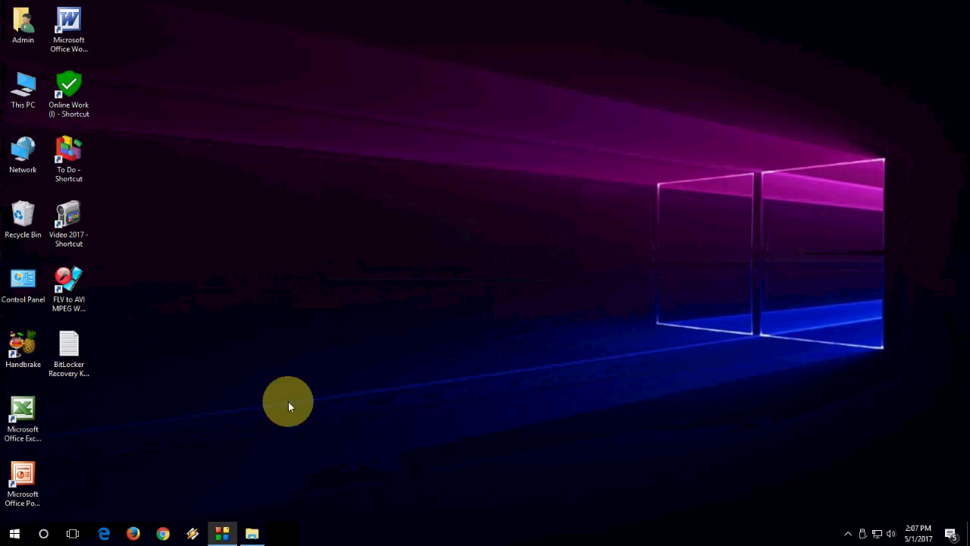
left_click(252, 534)
Reopen This PC and open the locked (D:) drive to bring up its password prompt.
right_click(386, 307)
key("Escape")
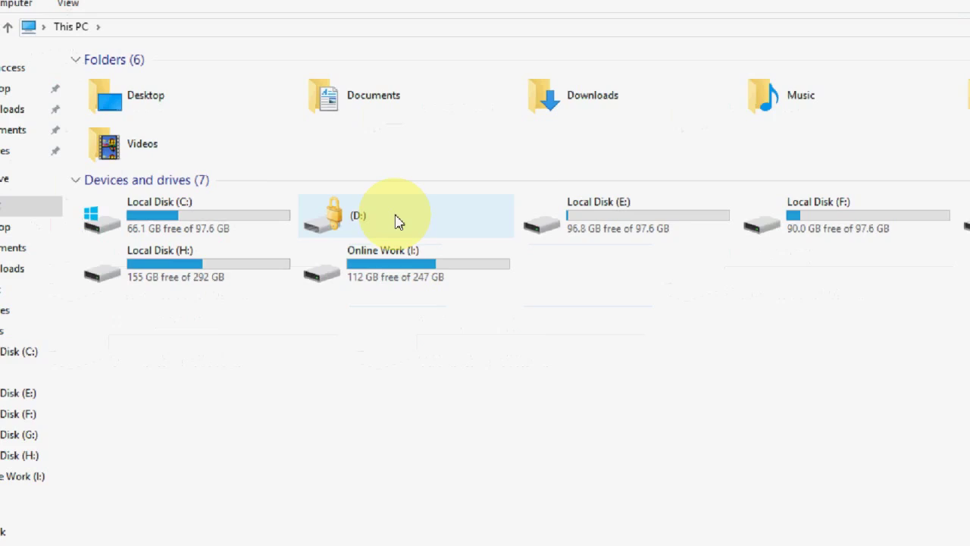
double_click(330, 173)
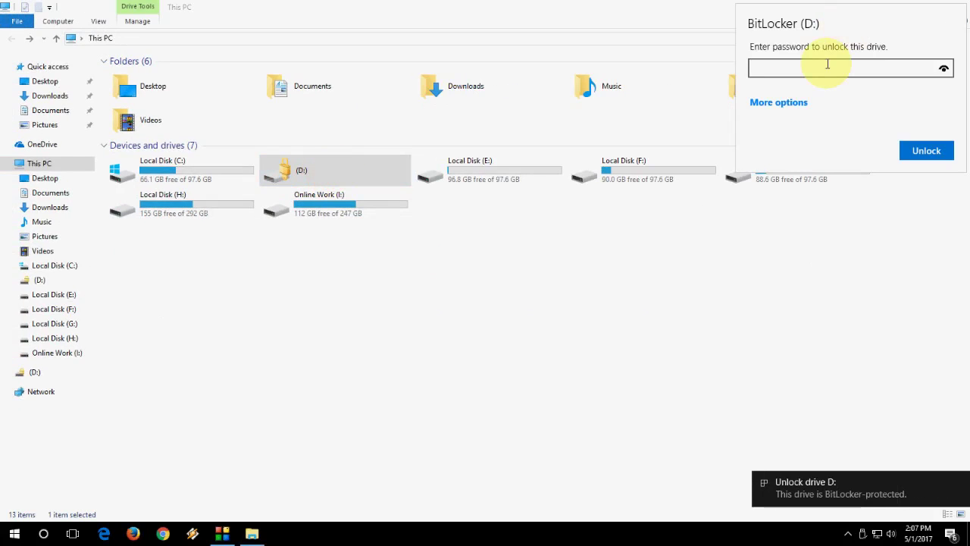
left_click(828, 65)
Unlock drive D: with the drive password and dismiss the AutoPlay panel.
type("******")
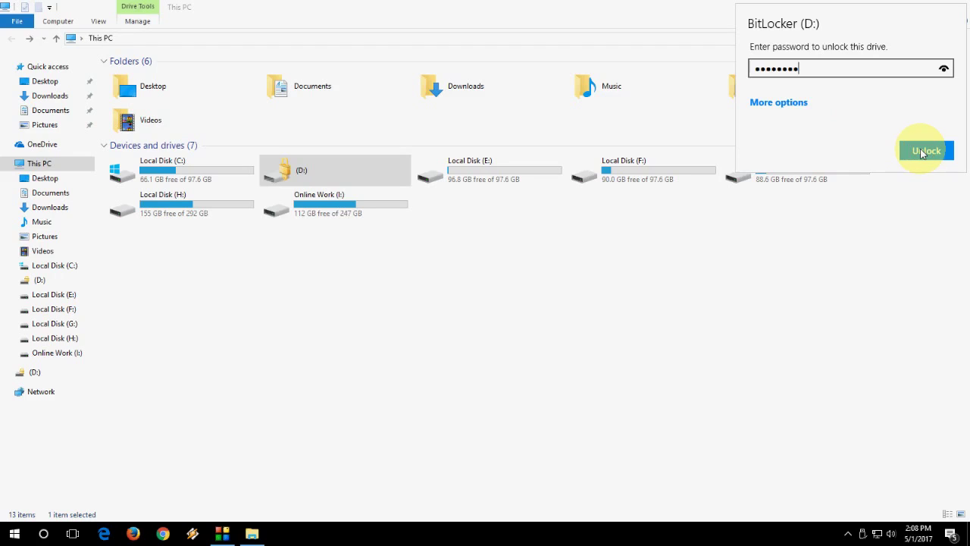
left_click(923, 152)
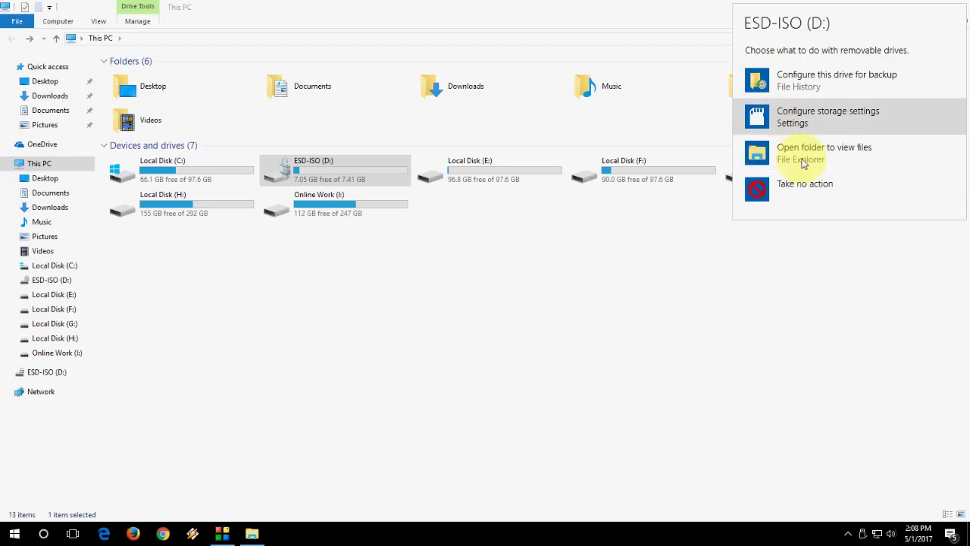
left_click(312, 185)
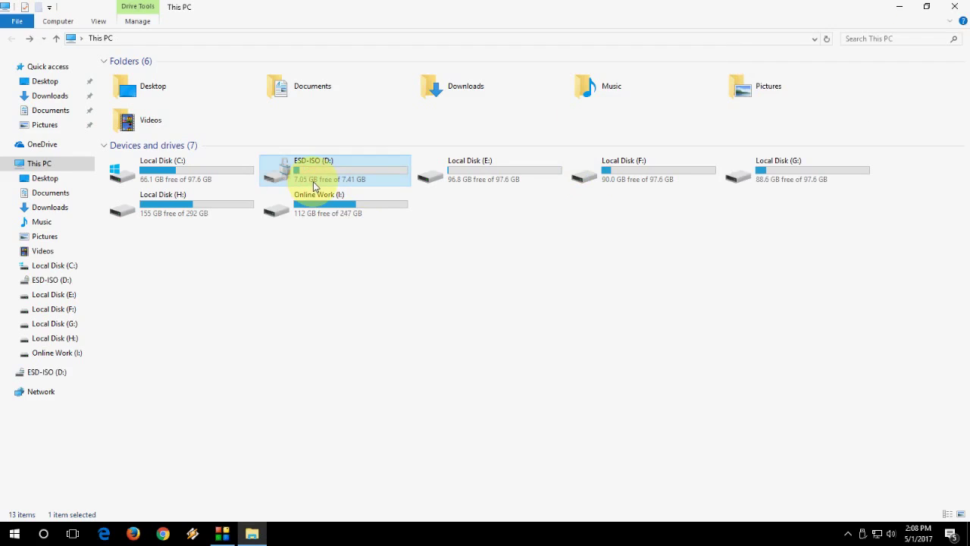
Open ESD-ISO (D:) to view its files, then go back to This PC.
double_click(349, 176)
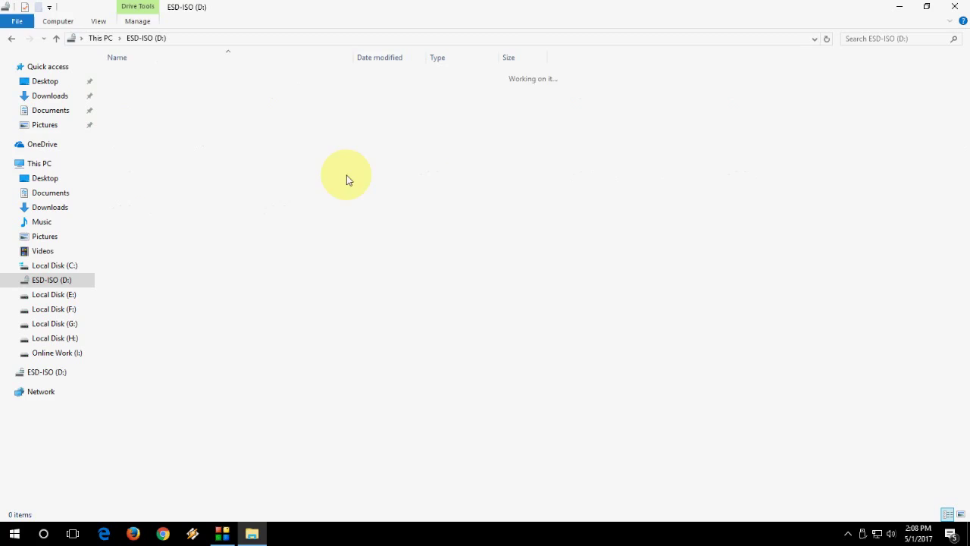
left_click(13, 40)
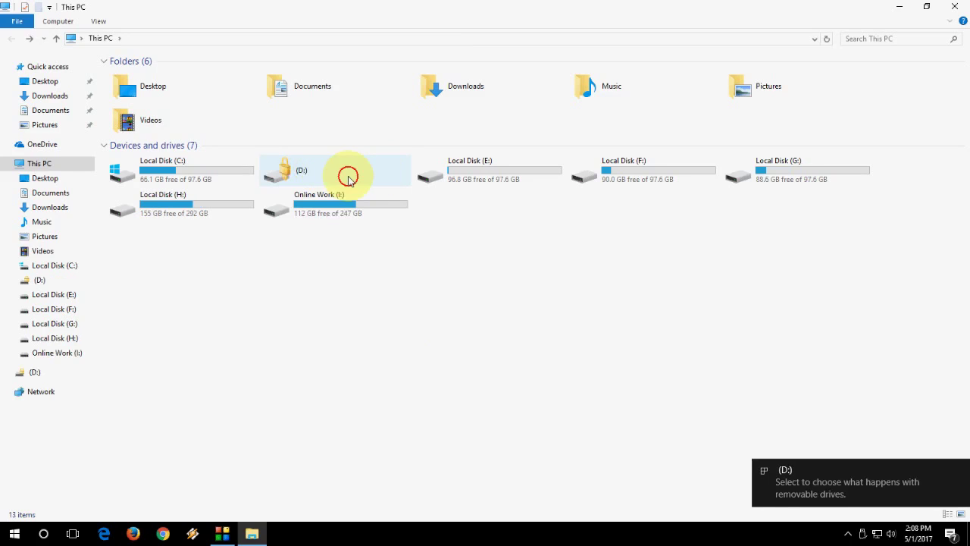
Open the locked (D:) drive and switch its unlock prompt to Enter recovery key.
double_click(350, 180)
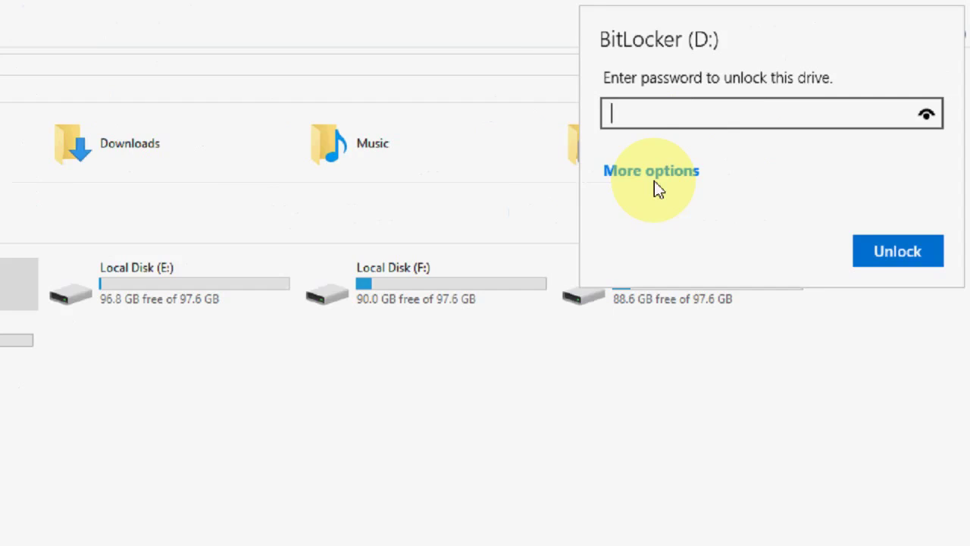
left_click(656, 182)
left_click(590, 274)
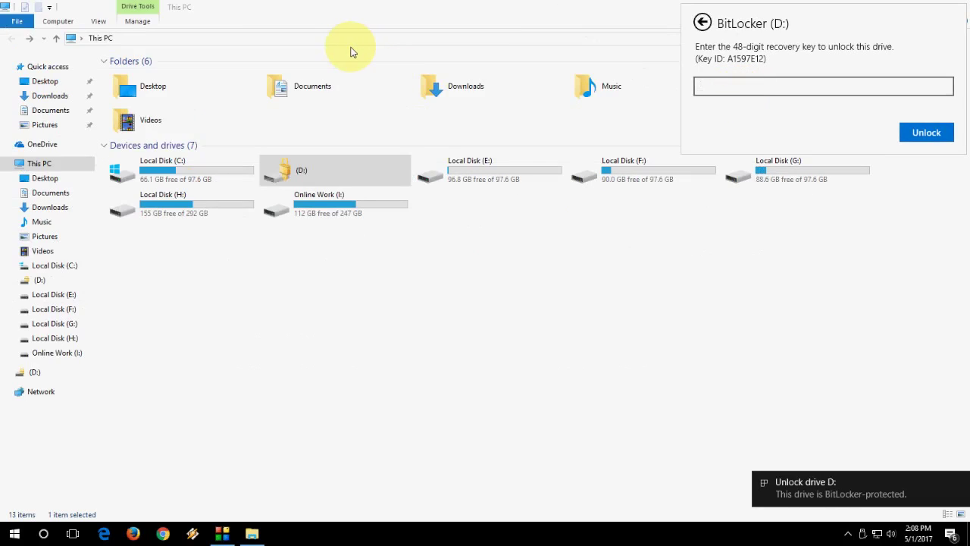
Open the BitLocker Recovery Key file from the desktop, select the 48-digit key, then close Notepad.
key("super+d")
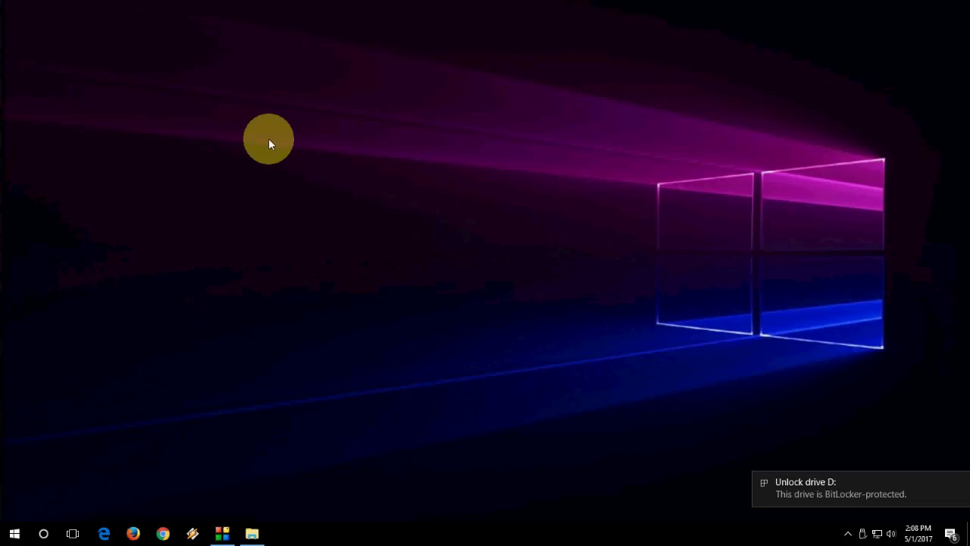
left_click(70, 353)
double_click(70, 353)
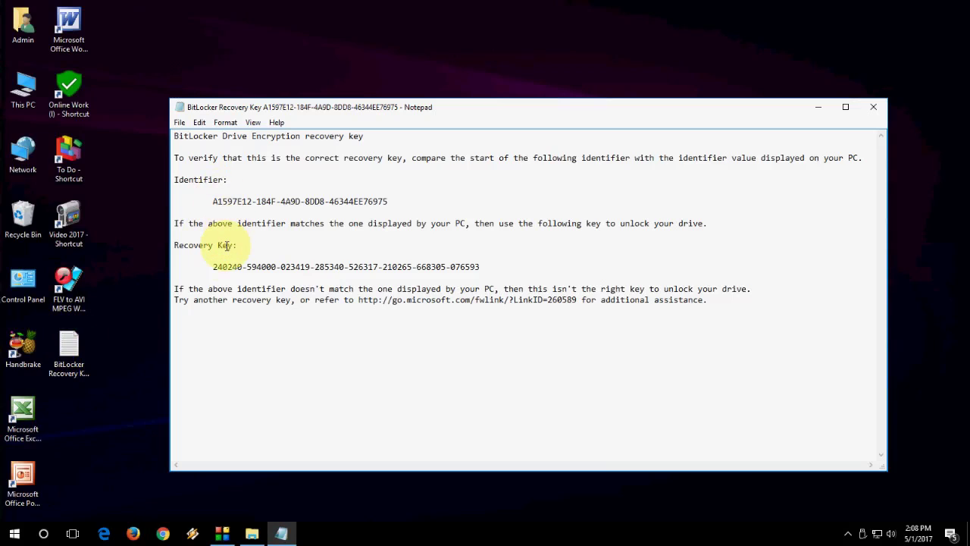
left_click_drag(214, 266, 508, 266)
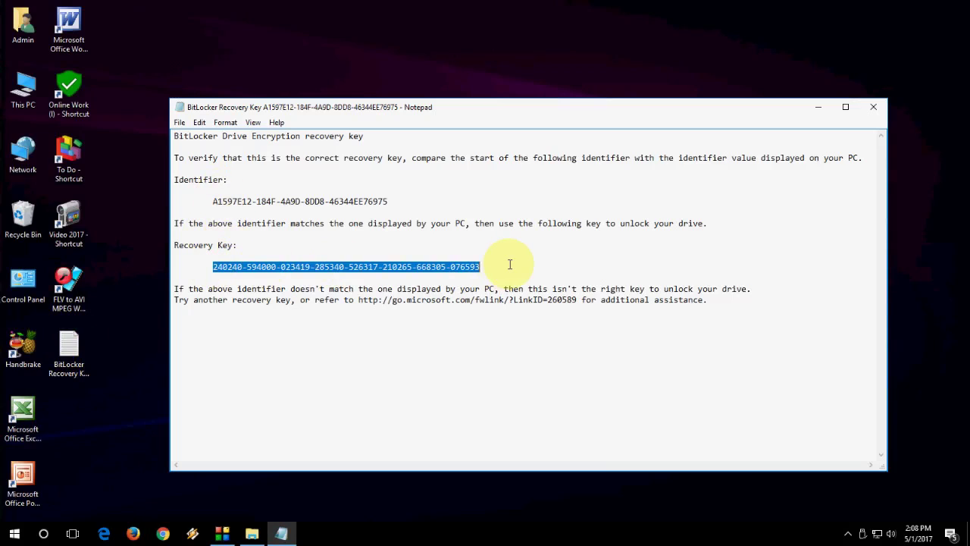
left_click(874, 107)
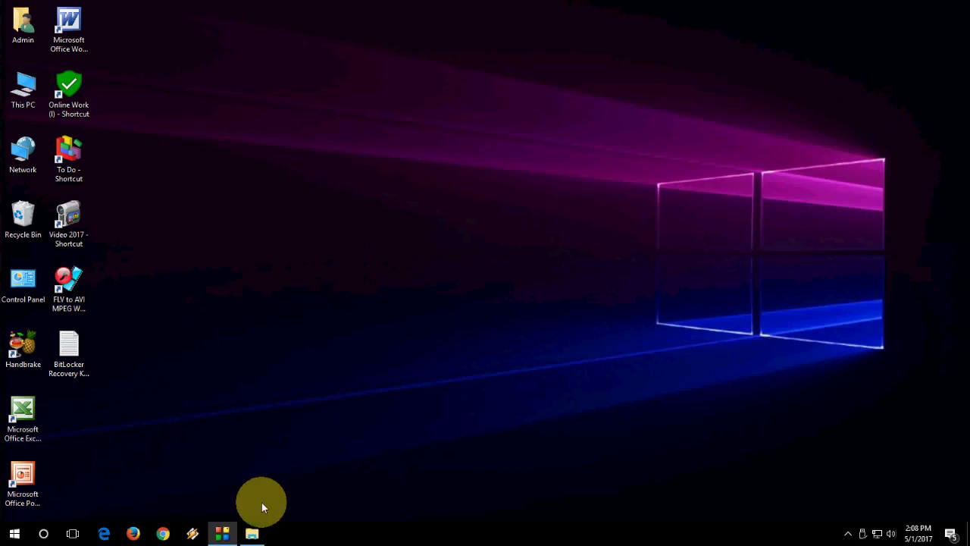
Refresh the This PC drive list in File Explorer; drive D: still shows as locked.
left_click(251, 534)
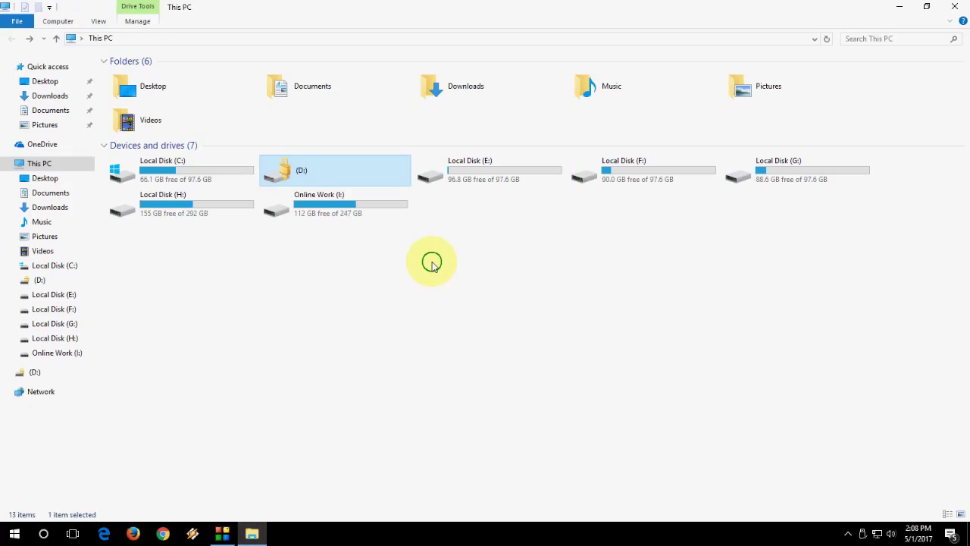
right_click(432, 263)
left_click(457, 310)
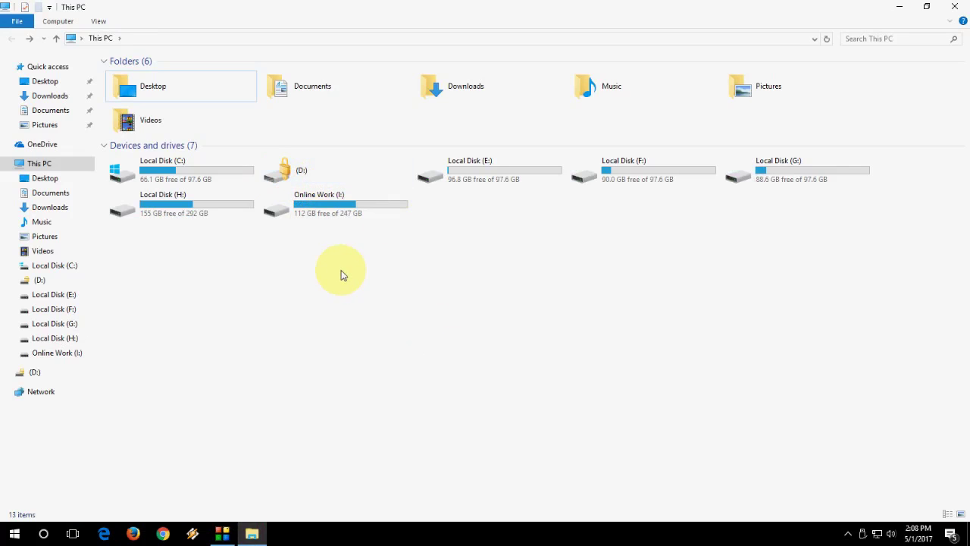
Unlock drive D: with its key via Manage BitLocker, revealing ESD-ISO (D:).
key("super")
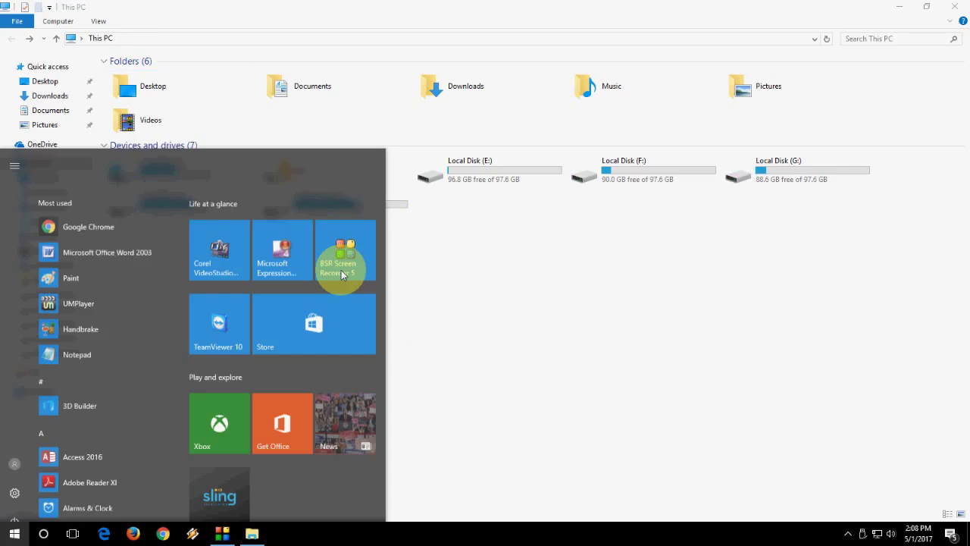
type("manage bit")
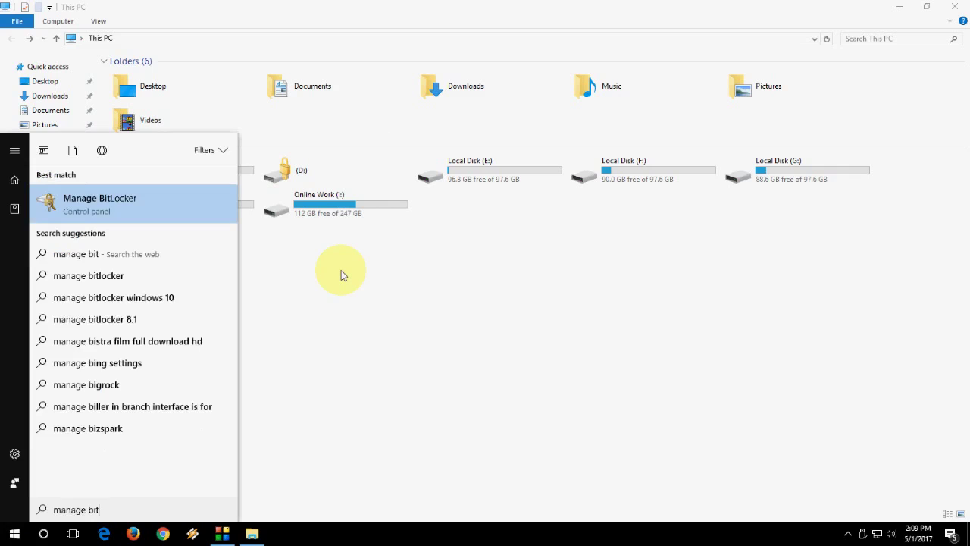
left_click(109, 209)
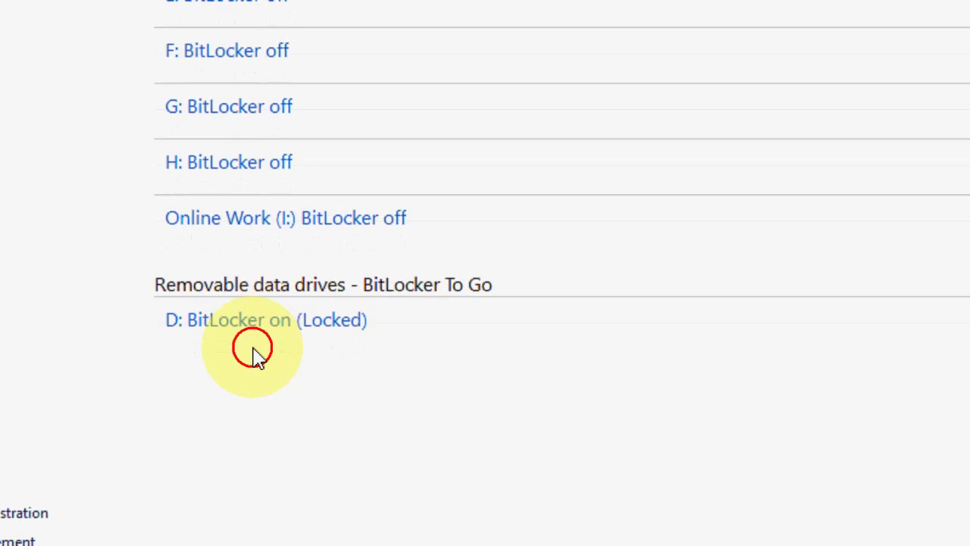
left_click(267, 349)
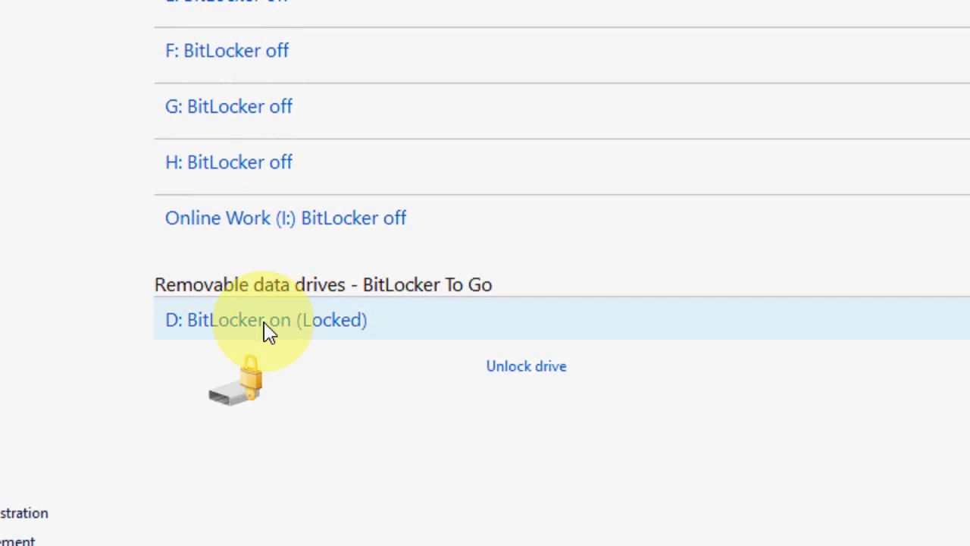
left_click(541, 368)
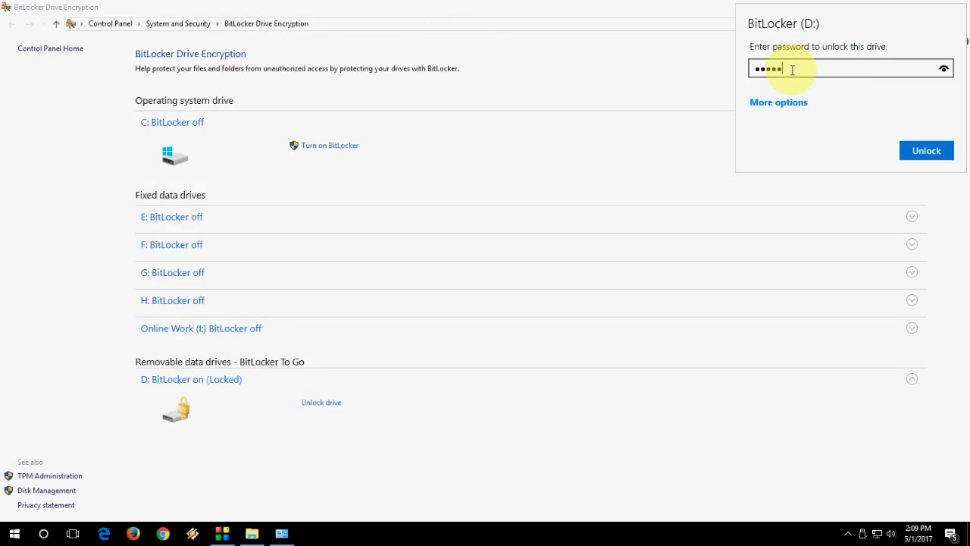
left_click(918, 152)
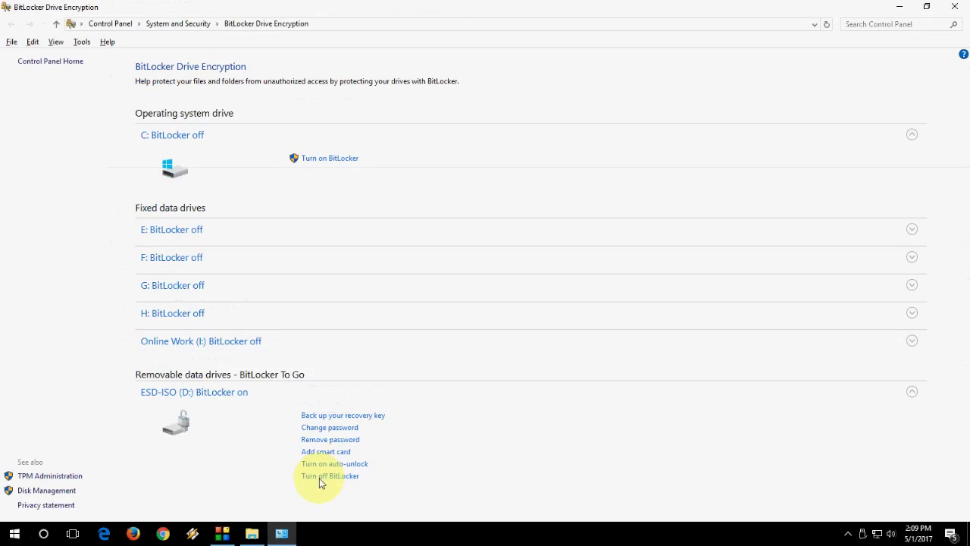
Turn off BitLocker on ESD-ISO (D:) and confirm decrypting the drive.
left_click(350, 478)
left_click(326, 463)
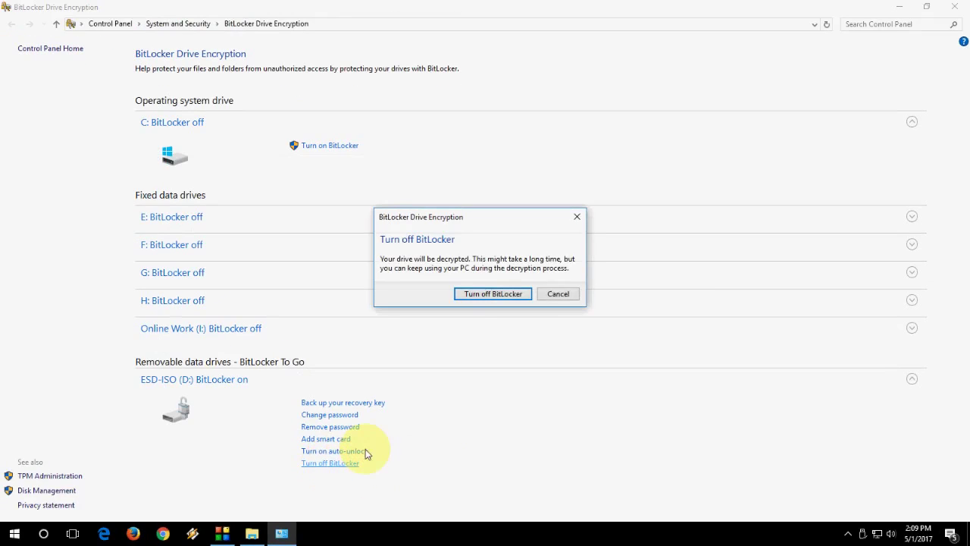
left_click(493, 297)
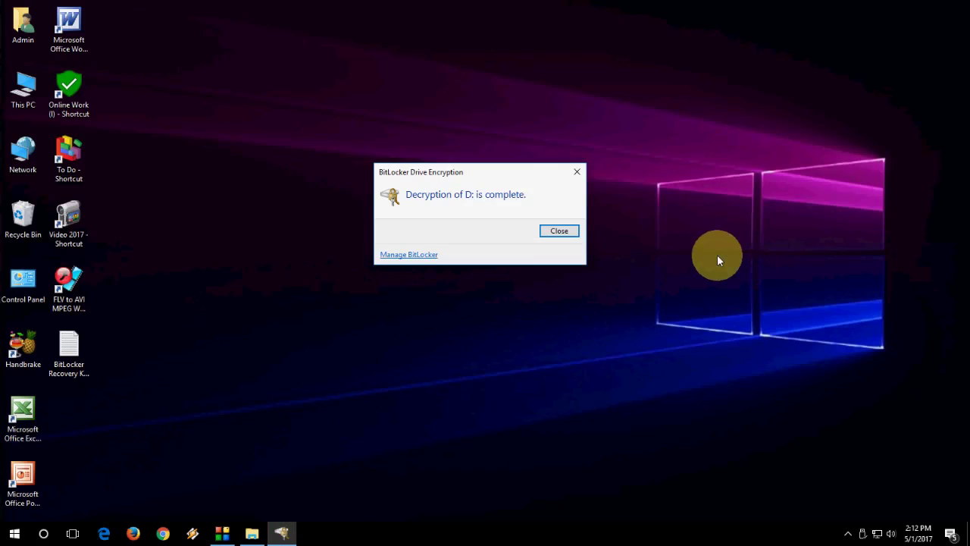
Dismiss the Decryption complete notice and refresh the This PC drive list.
left_click(559, 231)
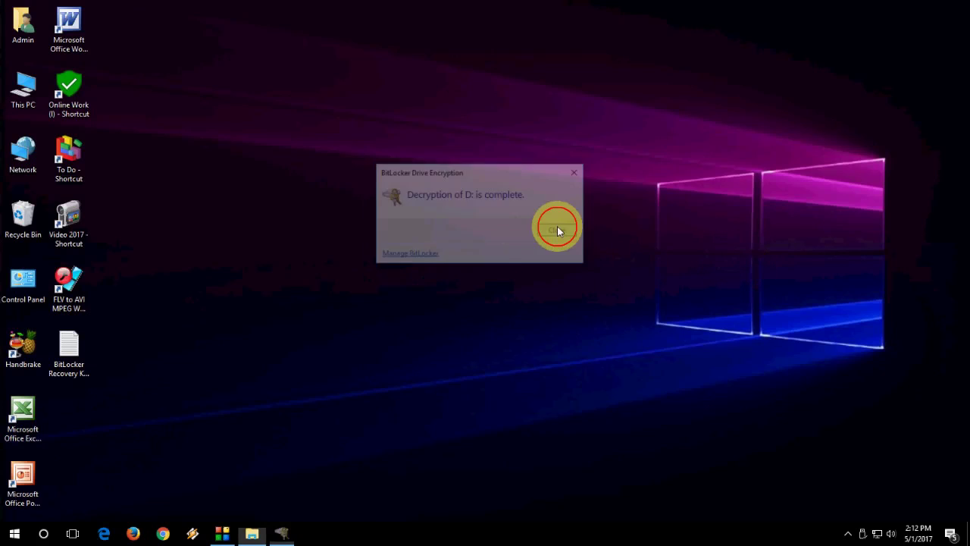
left_click(251, 534)
right_click(412, 320)
left_click(451, 377)
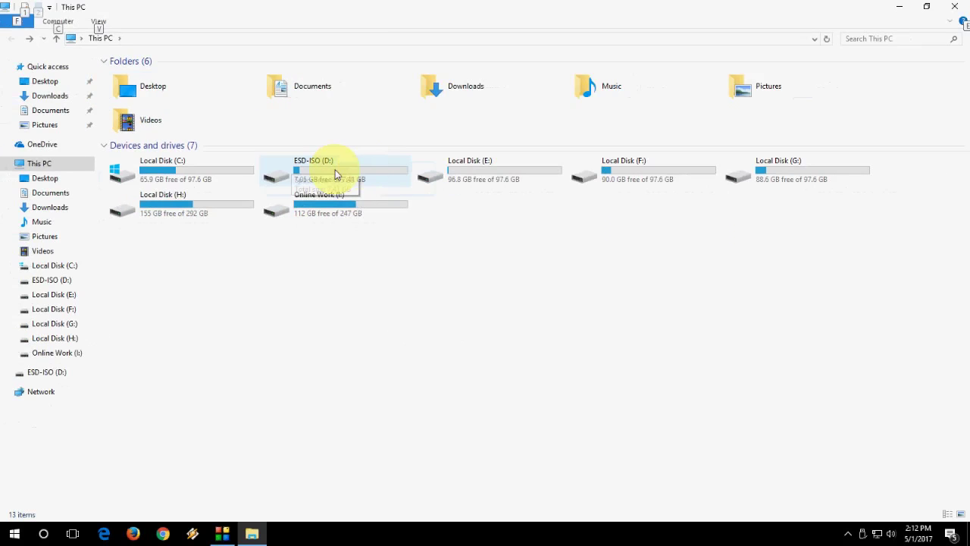
Open ESD-ISO (D:) to check its Tour and Foods folder, then return to This PC.
double_click(406, 201)
right_click(335, 172)
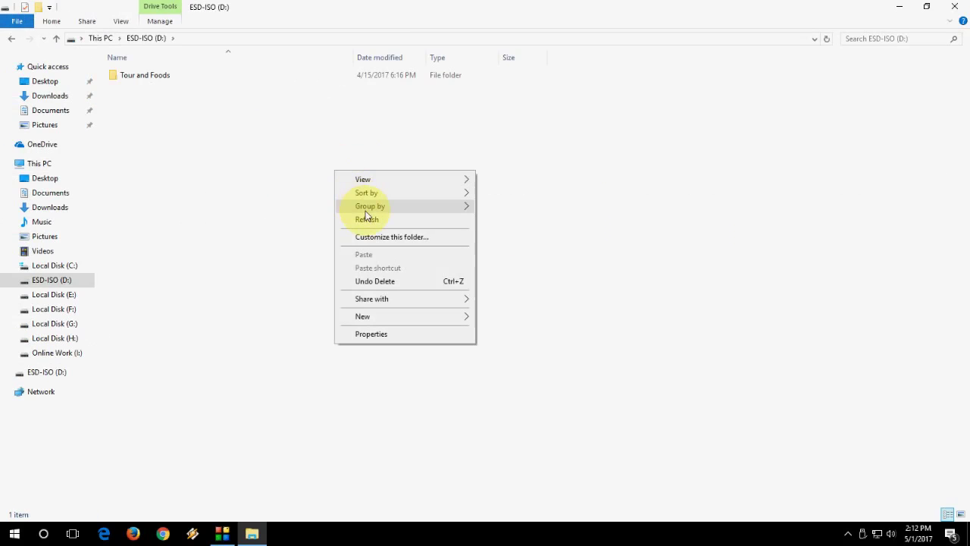
left_click(366, 218)
left_click(15, 44)
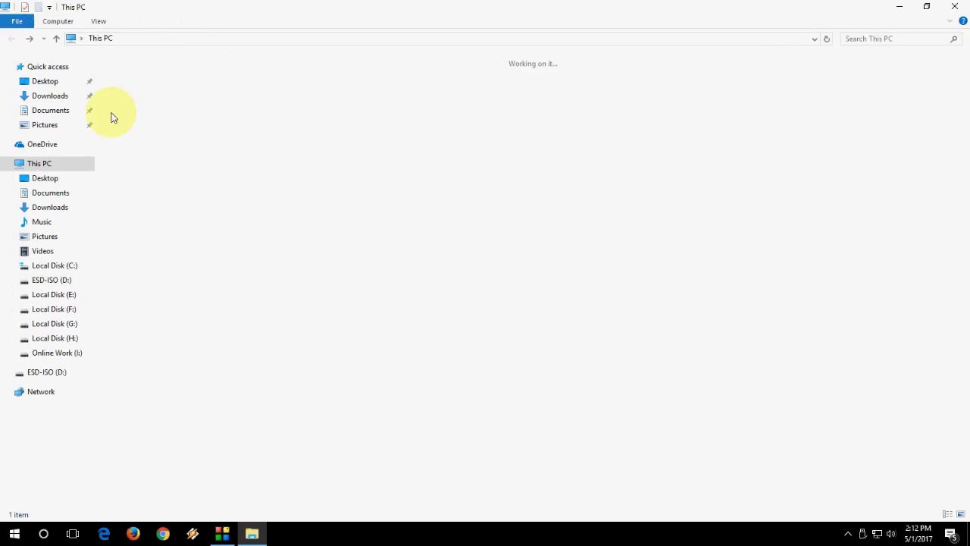
Close File Explorer and refresh the desktop several times.
left_click(899, 6)
right_click(363, 168)
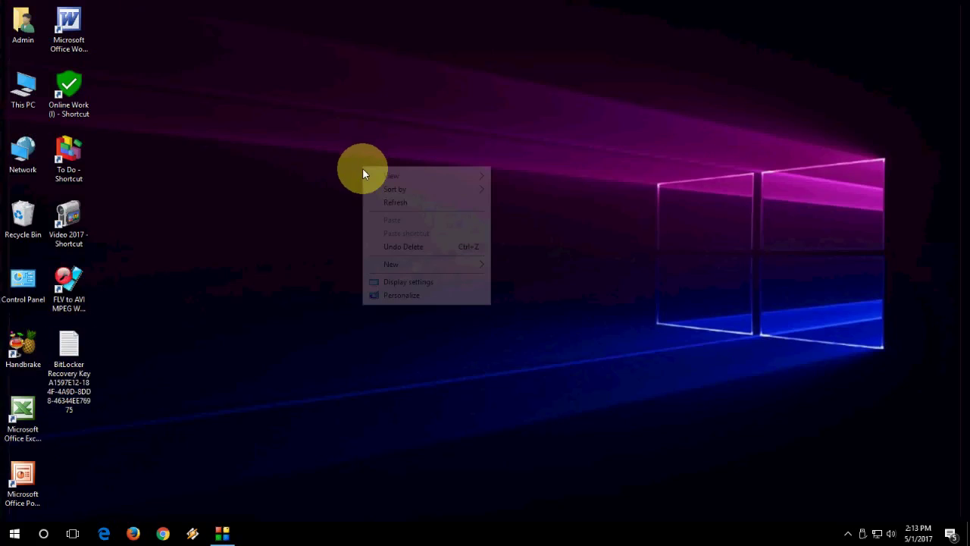
left_click(382, 204)
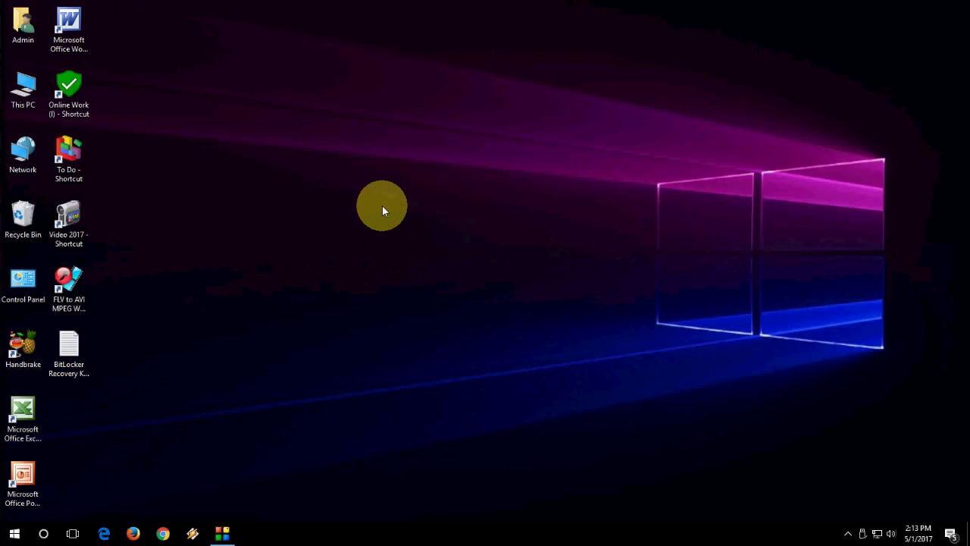
right_click(382, 206)
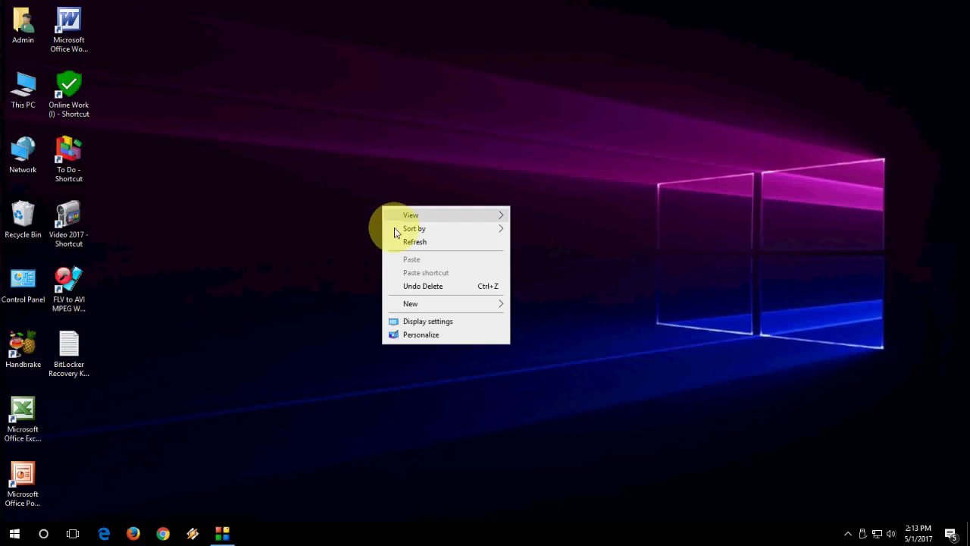
left_click(399, 237)
right_click(400, 238)
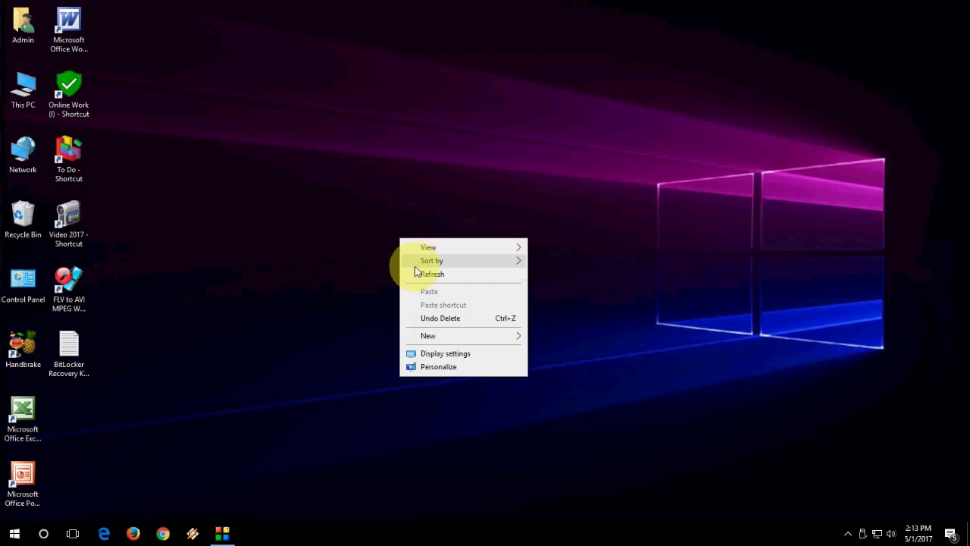
left_click(415, 270)
right_click(416, 270)
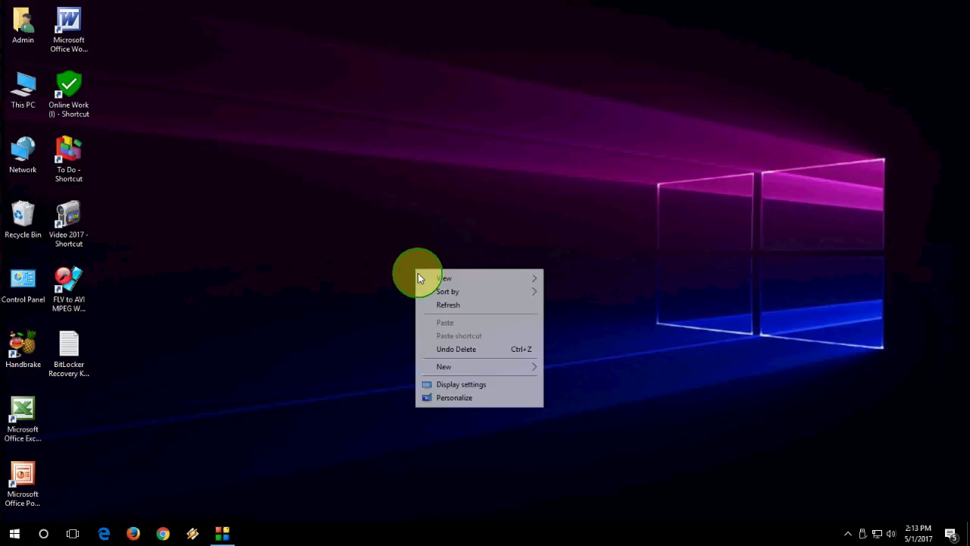
left_click(442, 307)
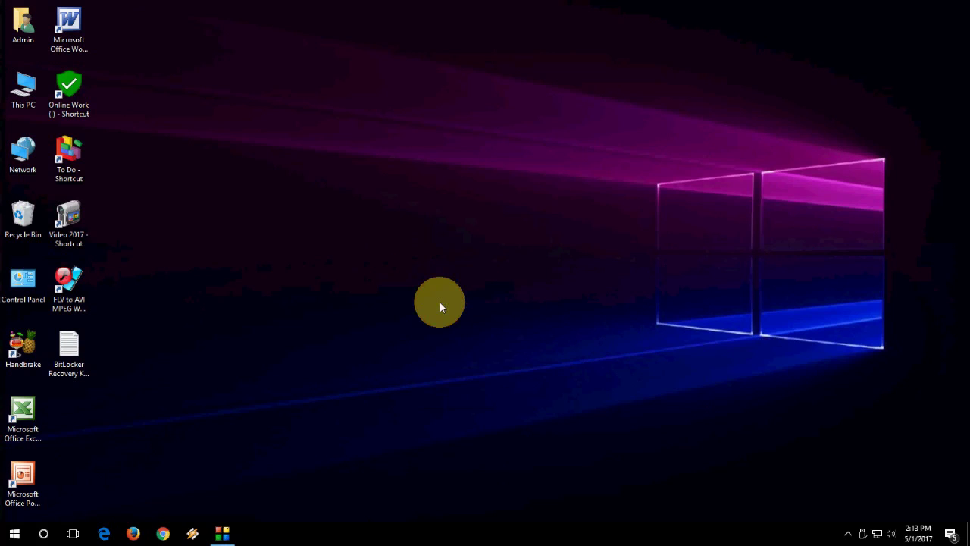